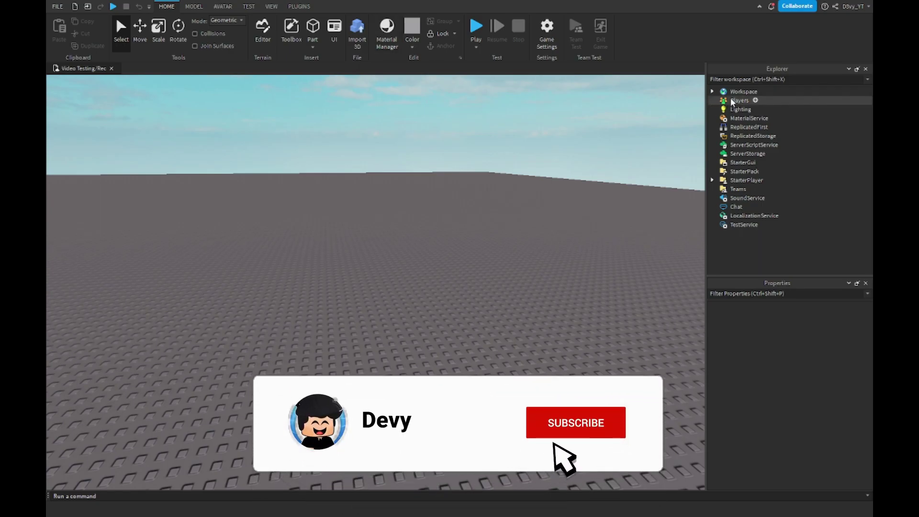
Step: Insert a ScreenGui under StarterGui and add a Frame inside it
{"action": "left_click", "coordinate": [752, 163]}
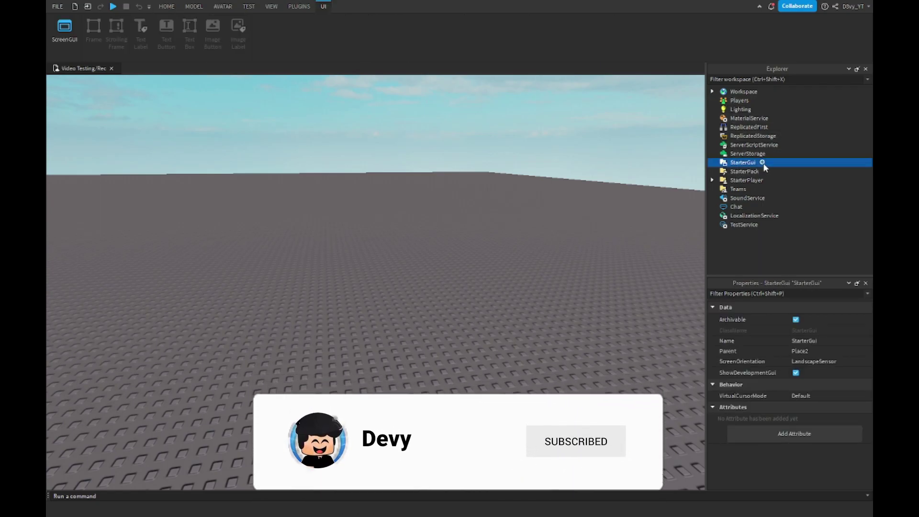
{"action": "left_click", "coordinate": [762, 162]}
{"action": "left_click", "coordinate": [735, 200]}
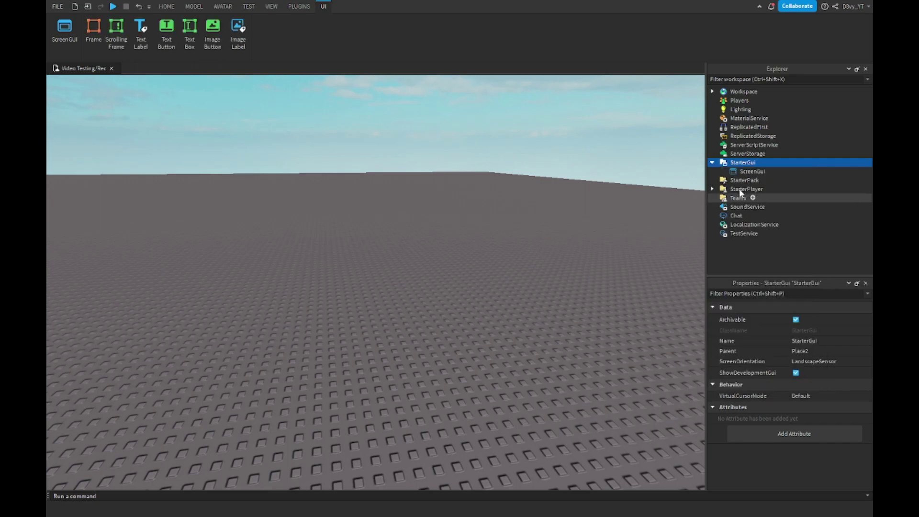
{"action": "left_click", "coordinate": [744, 170]}
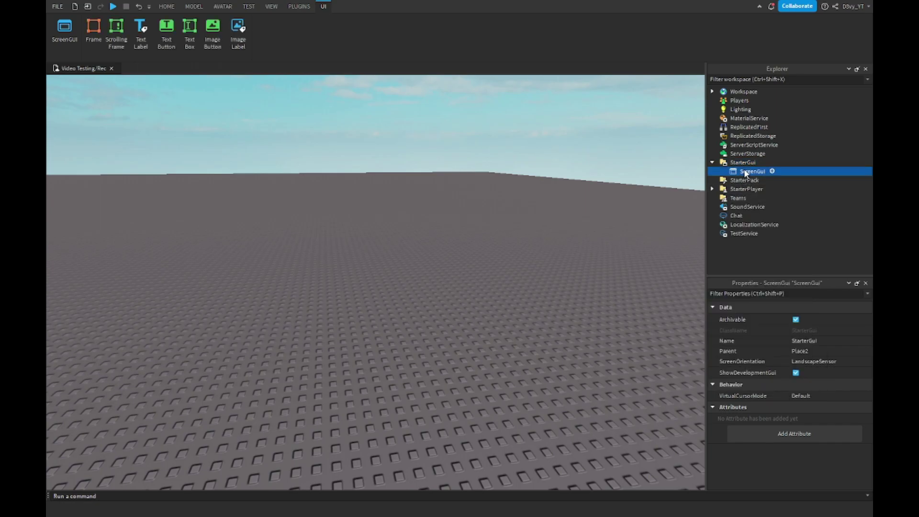
{"action": "left_click", "coordinate": [772, 171]}
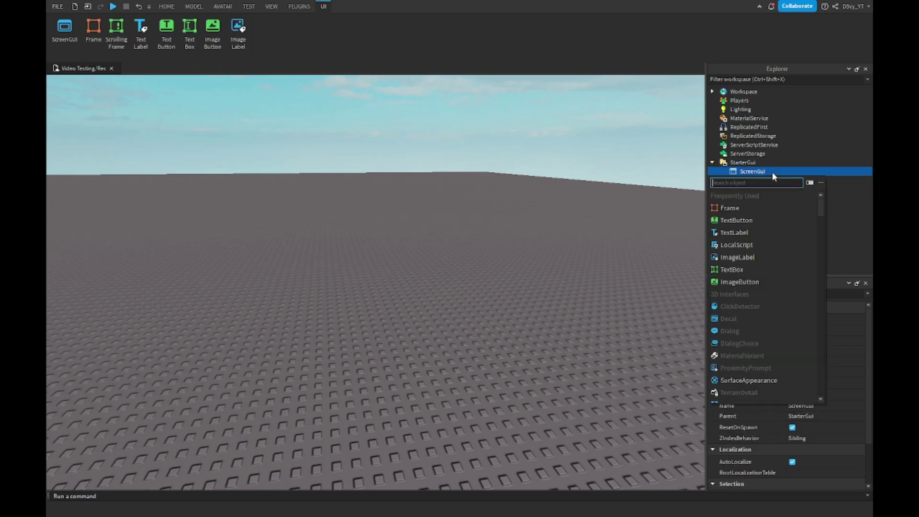
{"action": "left_click", "coordinate": [732, 208]}
{"action": "scroll", "coordinate": [775, 384], "scroll_direction": "down", "scroll_amount": 2}
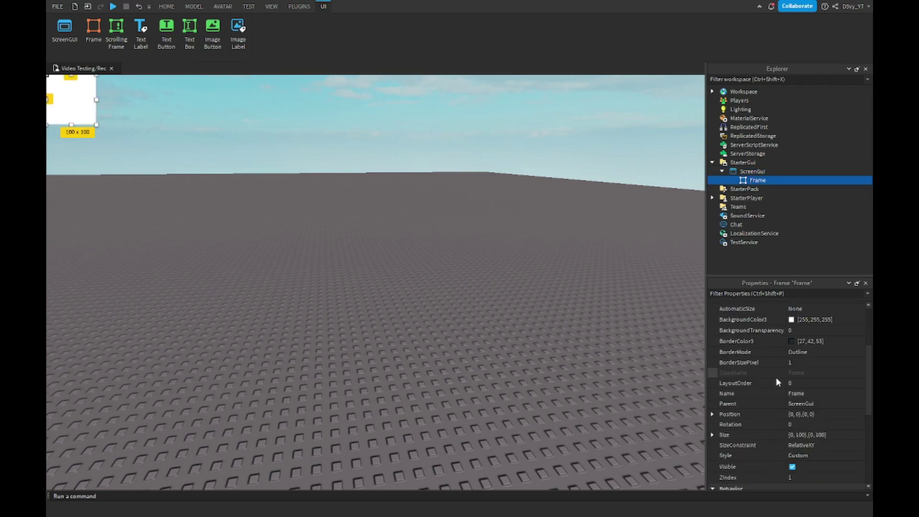
{"action": "scroll", "coordinate": [778, 381], "scroll_direction": "down", "scroll_amount": 2}
Step: Set the Frame's Size to {1,0},{1,0} and BackgroundTransparency to 1
{"action": "left_click", "coordinate": [793, 403]}
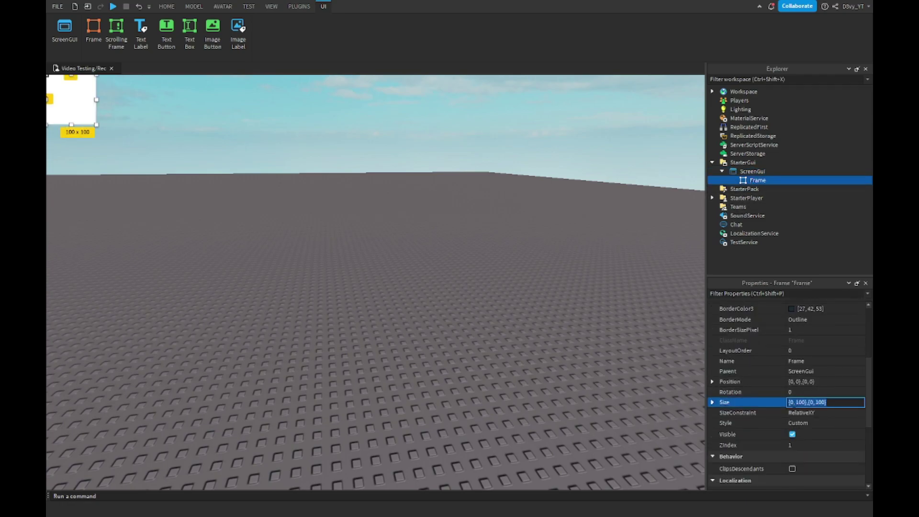
{"action": "type", "text": "1"}
{"action": "key", "text": "Return"}
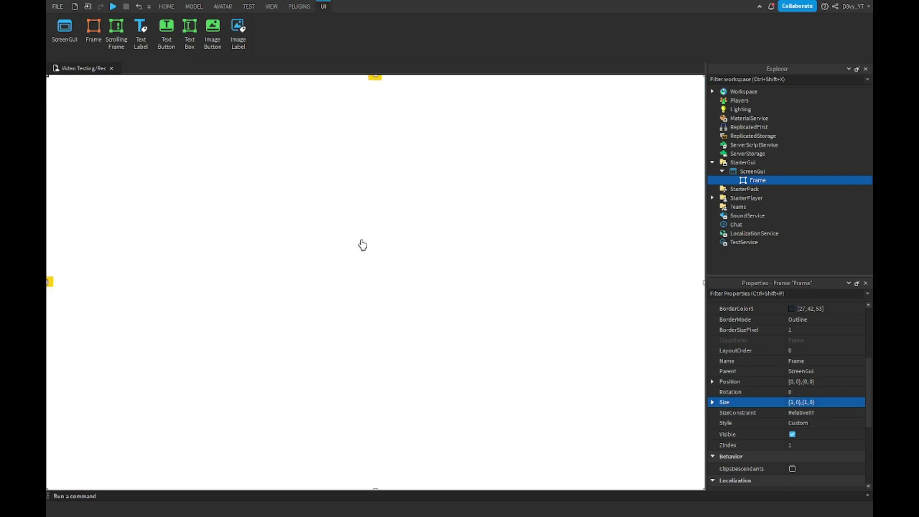
{"action": "scroll", "coordinate": [812, 385], "scroll_direction": "up", "scroll_amount": 4}
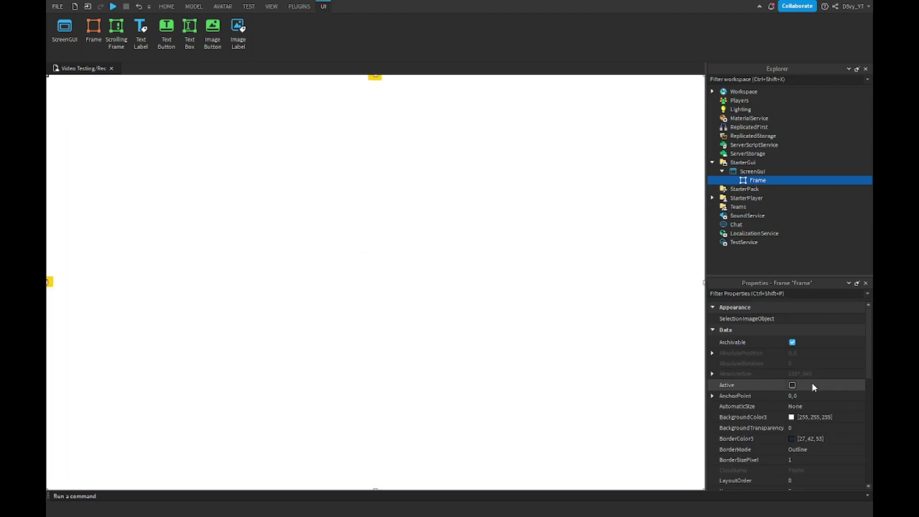
{"action": "left_click", "coordinate": [802, 429]}
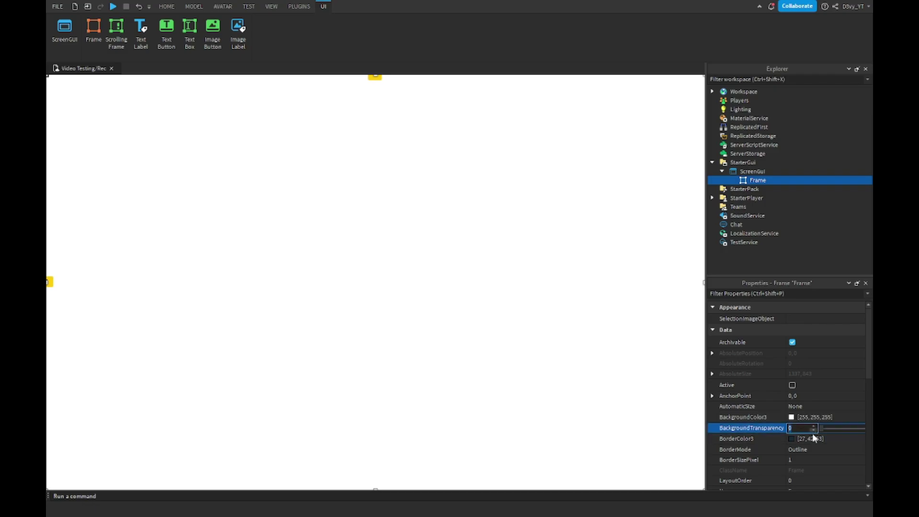
{"action": "type", "text": "1"}
{"action": "key", "text": "Return"}
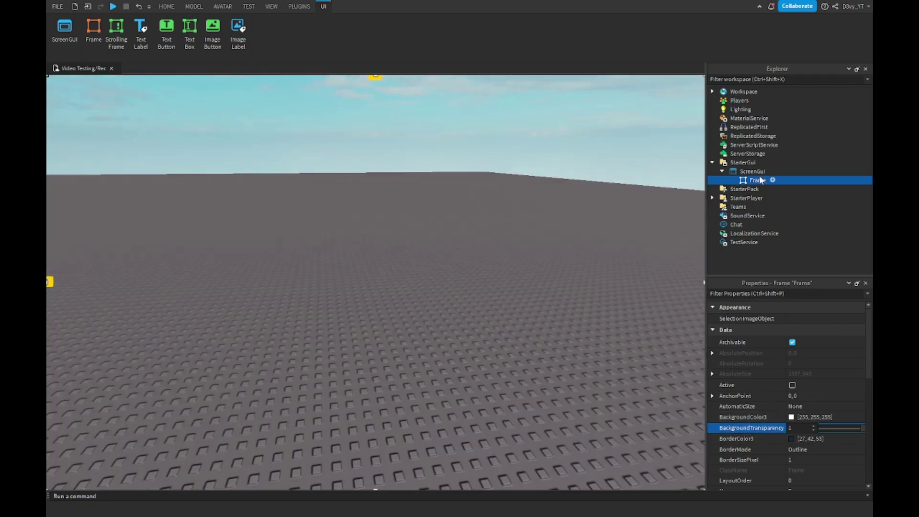
Step: Add a TextButton inside the Frame and centre it on screen
{"action": "left_click", "coordinate": [771, 180]}
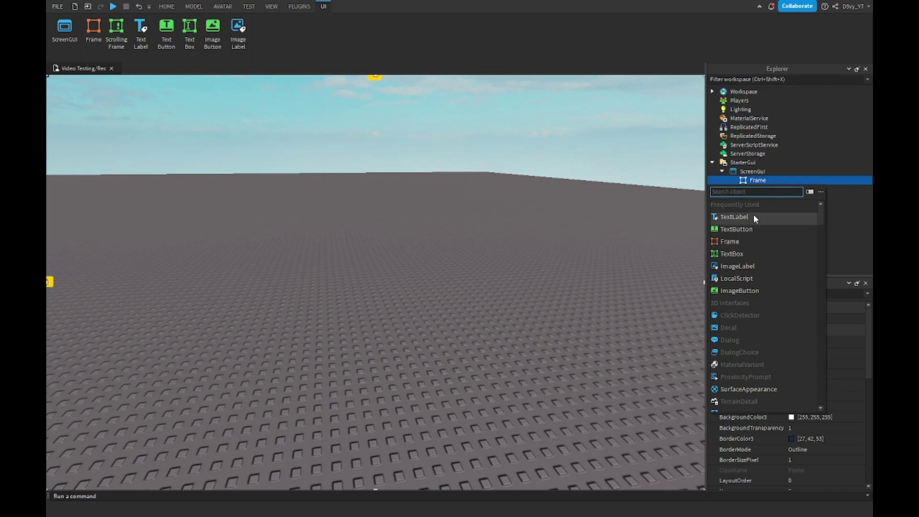
{"action": "left_click", "coordinate": [744, 231]}
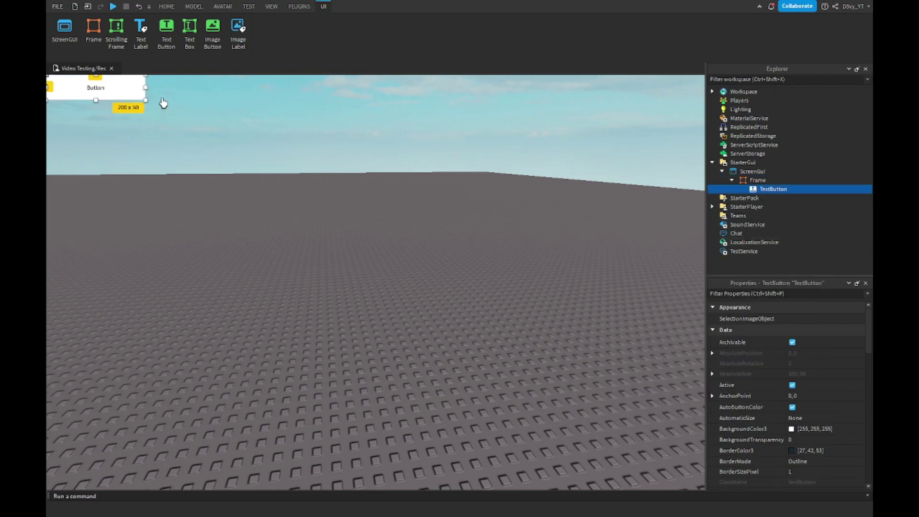
{"action": "left_click_drag", "start_coordinate": [111, 90], "coordinate": [383, 296]}
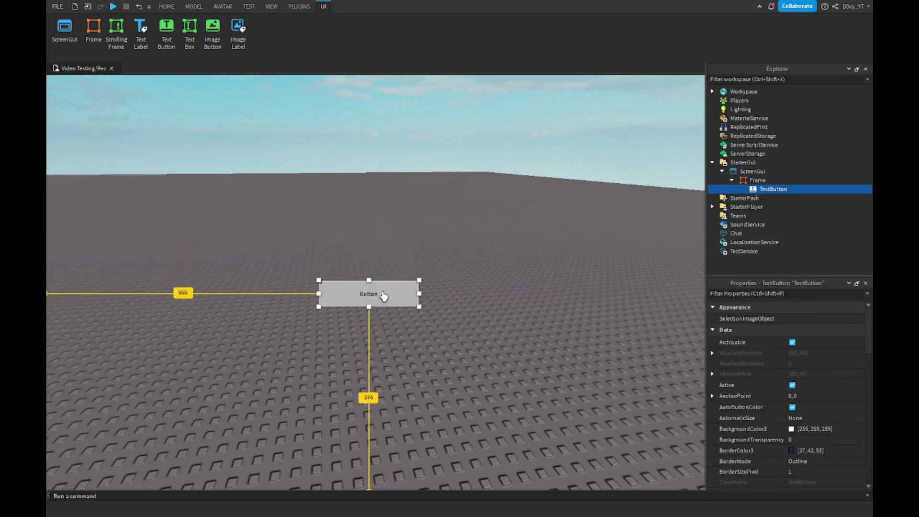
{"action": "left_click_drag", "start_coordinate": [382, 295], "coordinate": [389, 285]}
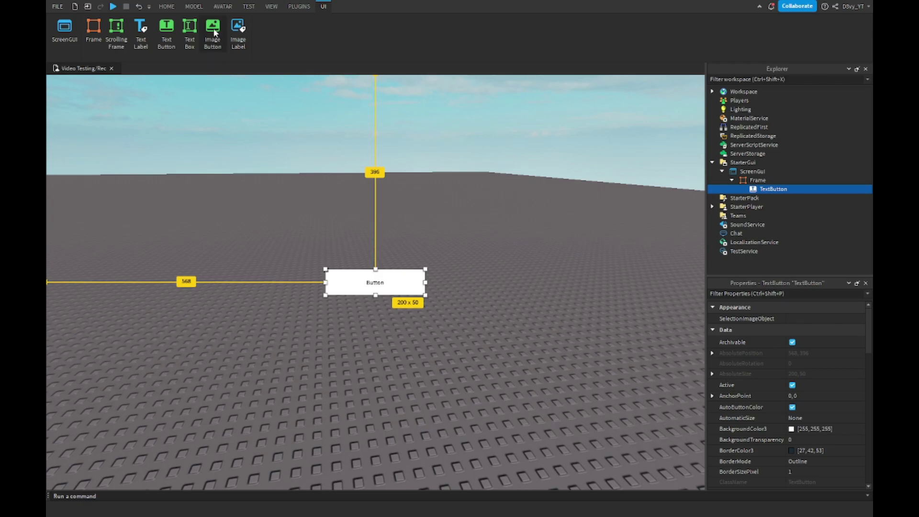
{"action": "scroll", "coordinate": [798, 405], "scroll_direction": "down", "scroll_amount": 2}
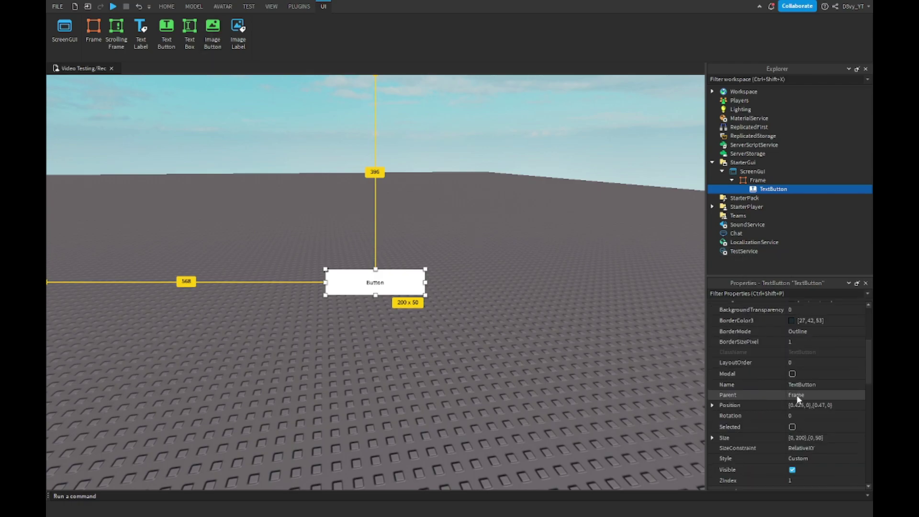
{"action": "scroll", "coordinate": [796, 395], "scroll_direction": "down", "scroll_amount": 2}
{"action": "scroll", "coordinate": [795, 381], "scroll_direction": "down", "scroll_amount": 2}
{"action": "scroll", "coordinate": [799, 390], "scroll_direction": "down", "scroll_amount": 2}
Step: Give the button the text PLAY in Fredoka One with TextScaled enabled
{"action": "left_click", "coordinate": [836, 403]}
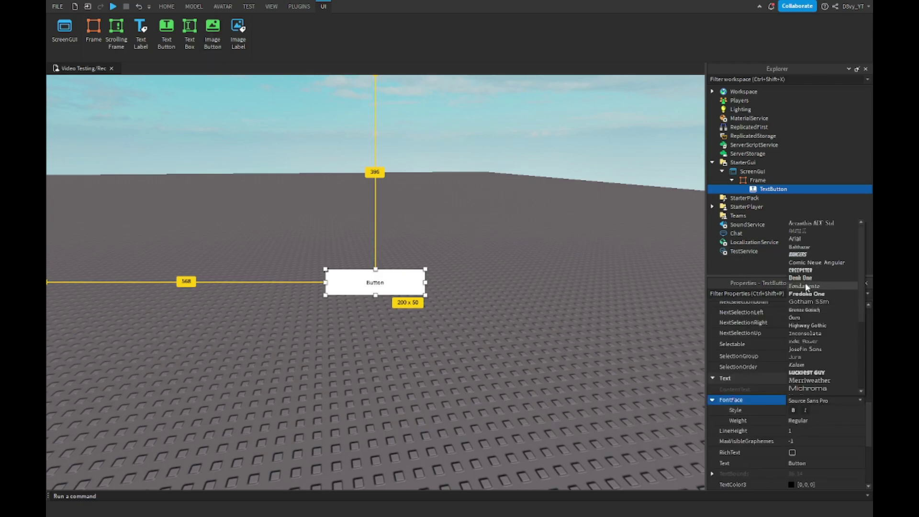
{"action": "left_click", "coordinate": [804, 271]}
{"action": "scroll", "coordinate": [800, 416], "scroll_direction": "down", "scroll_amount": 1}
{"action": "double_click", "coordinate": [799, 429]}
{"action": "type", "text": "PLAY"}
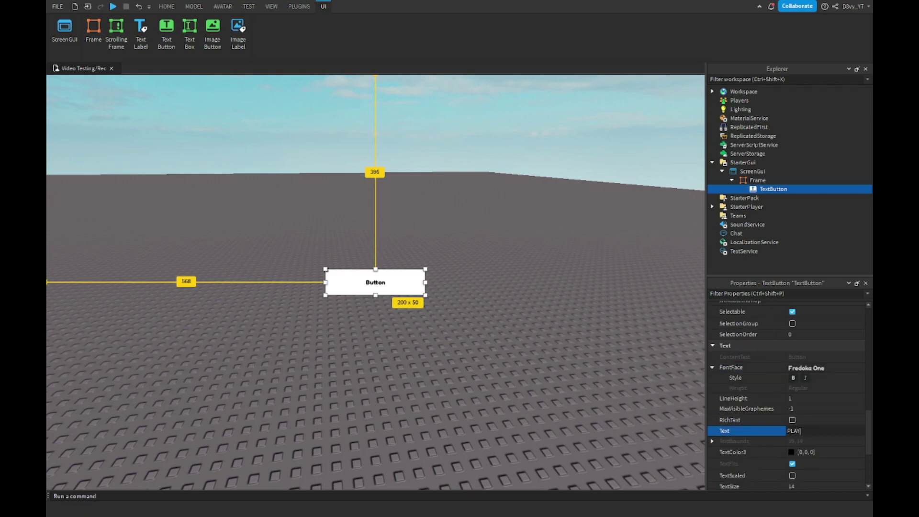
{"action": "key", "text": "Return"}
{"action": "left_click", "coordinate": [792, 475]}
{"action": "scroll", "coordinate": [802, 416], "scroll_direction": "up", "scroll_amount": 2}
{"action": "scroll", "coordinate": [793, 394], "scroll_direction": "up", "scroll_amount": 2}
Step: Color the button light green with white text and a border of 4 pixels
{"action": "left_click", "coordinate": [792, 429]}
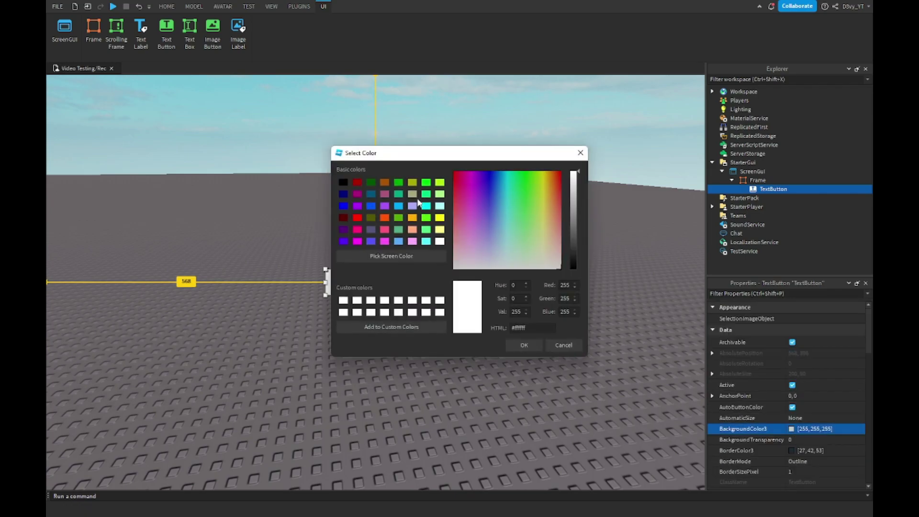
{"action": "left_click", "coordinate": [426, 230]}
{"action": "left_click", "coordinate": [524, 345]}
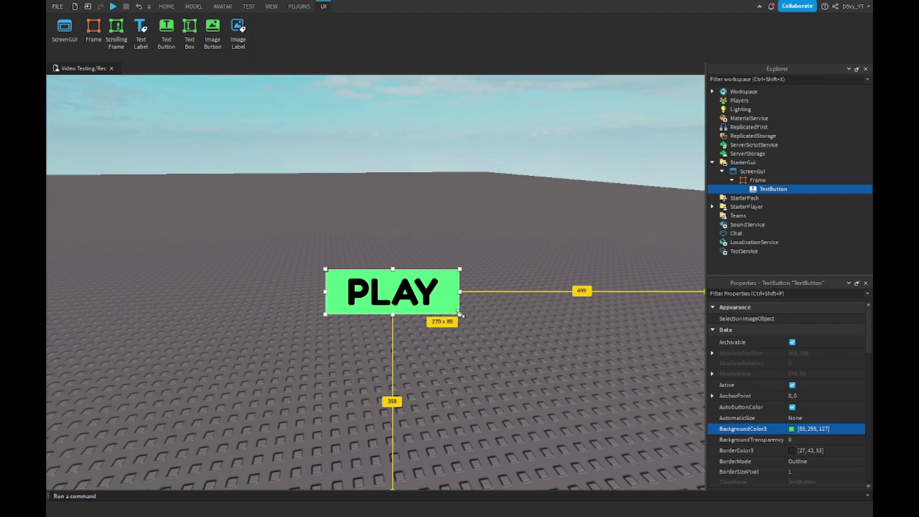
{"action": "scroll", "coordinate": [795, 403], "scroll_direction": "down", "scroll_amount": 5}
{"action": "left_click", "coordinate": [792, 419]}
{"action": "left_click", "coordinate": [441, 246]}
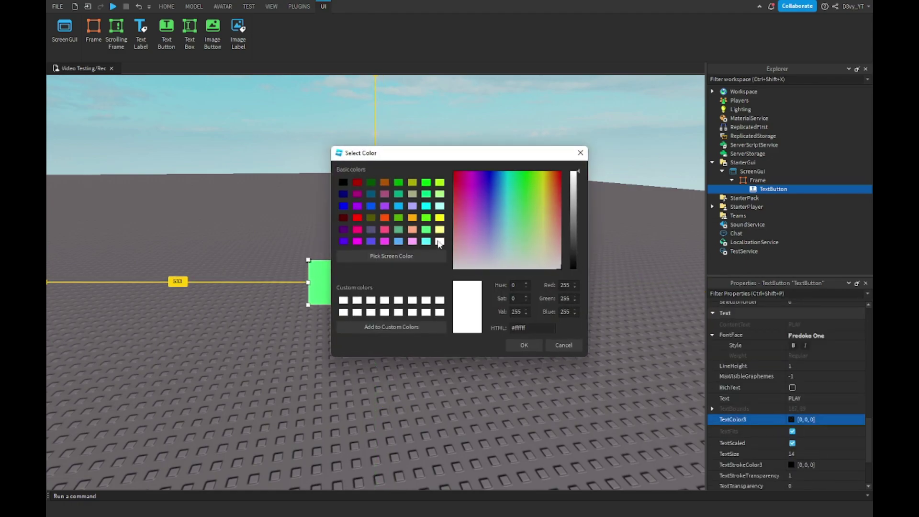
{"action": "left_click", "coordinate": [523, 345]}
{"action": "left_click", "coordinate": [790, 406]}
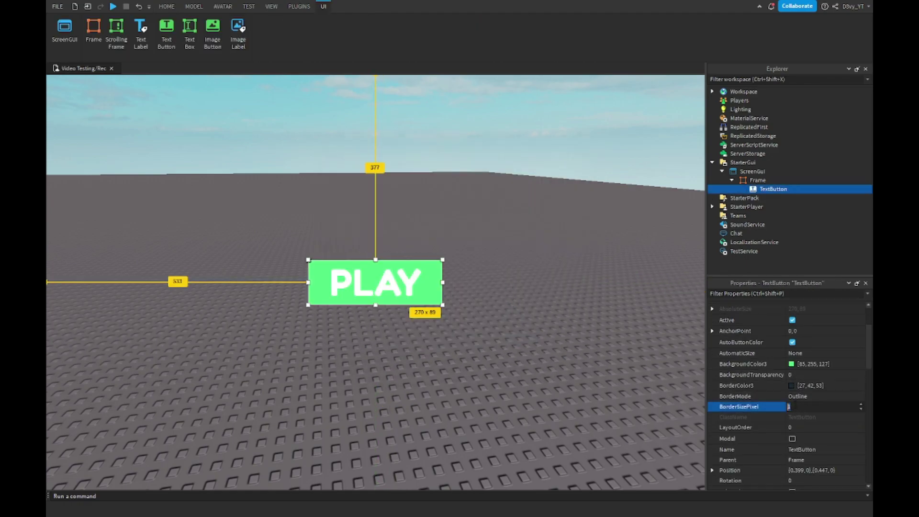
{"action": "type", "text": "4"}
{"action": "key", "text": "Return"}
{"action": "left_click", "coordinate": [606, 336]}
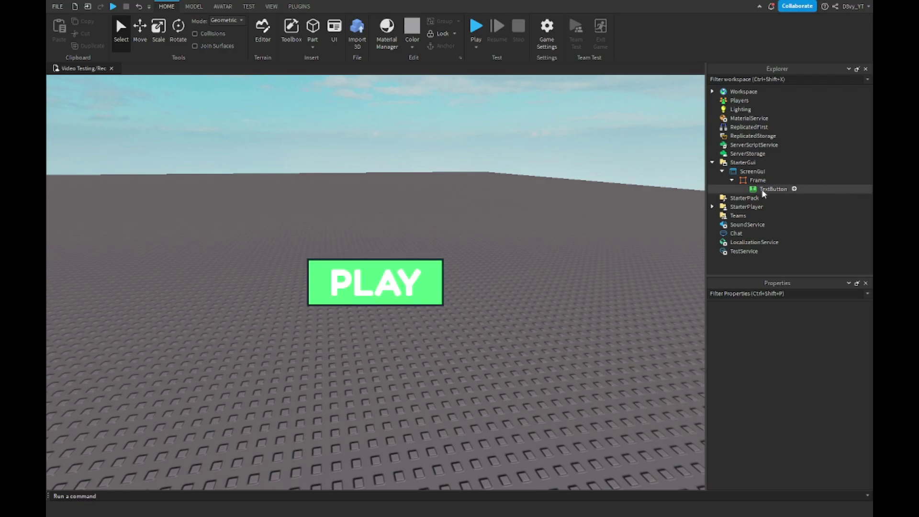
Step: Add a LocalScript to the PLAY button and clear its placeholder code
{"action": "left_click", "coordinate": [788, 189]}
{"action": "left_click", "coordinate": [750, 227]}
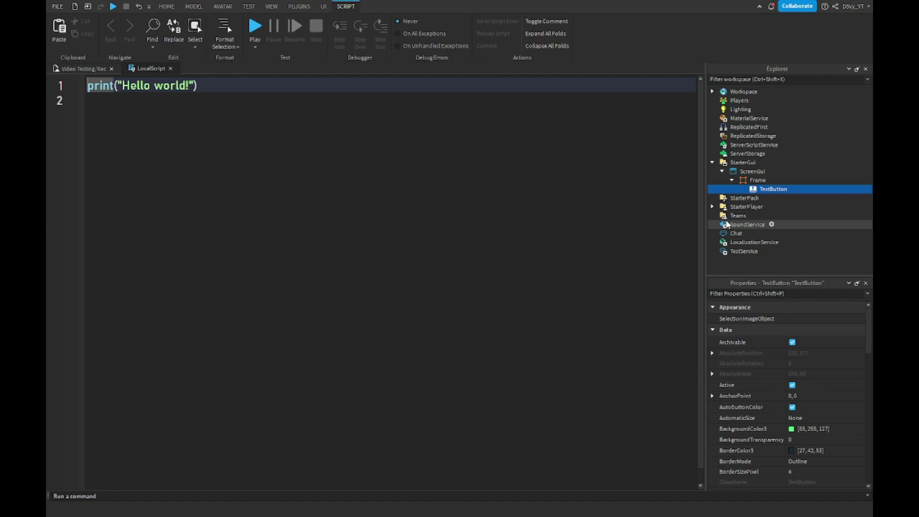
{"action": "key", "text": "ctrl+a"}
{"action": "key", "text": "BackSpace"}
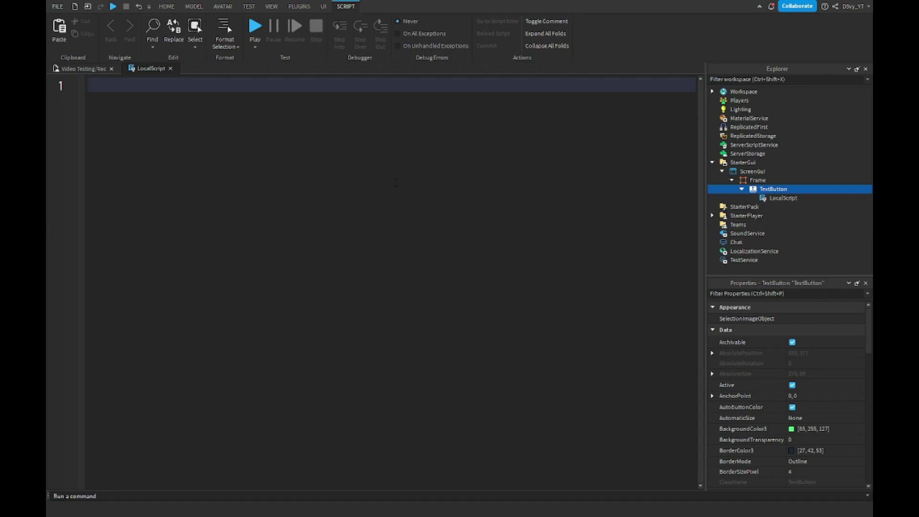
{"action": "type", "text": "local UI = script.P"}
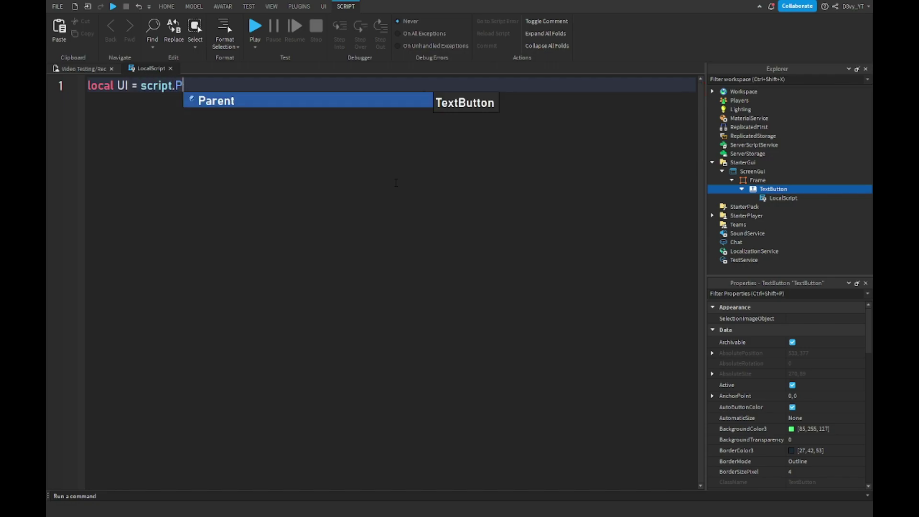
{"action": "type", "text": "arent.Parent"}
Step: Write a MouseButton1Click handler that tweens the UI off-screen and lowers Blur in 25 steps
{"action": "key", "text": "Return"}
{"action": "key", "text": "Return"}
{"action": "type", "text": "script.Parent.Mous"}
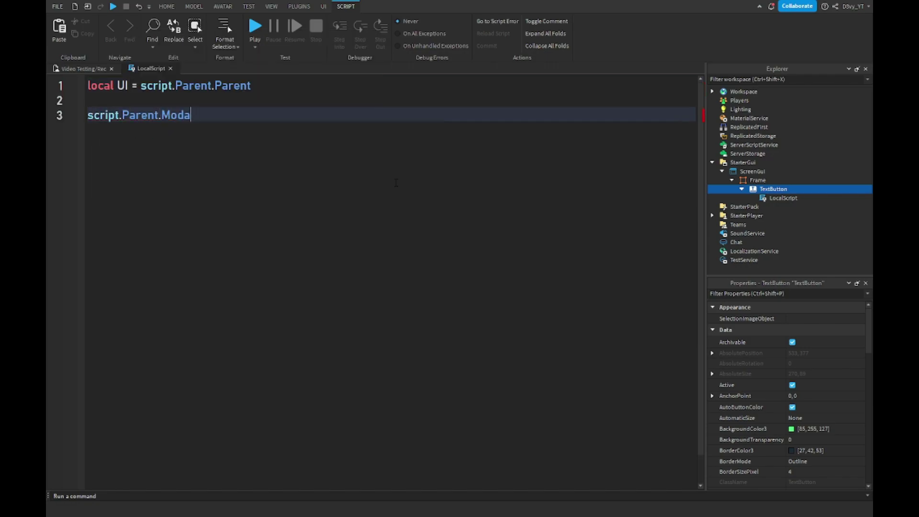
{"action": "type", "text": "eButton1Click:Connect(function"}
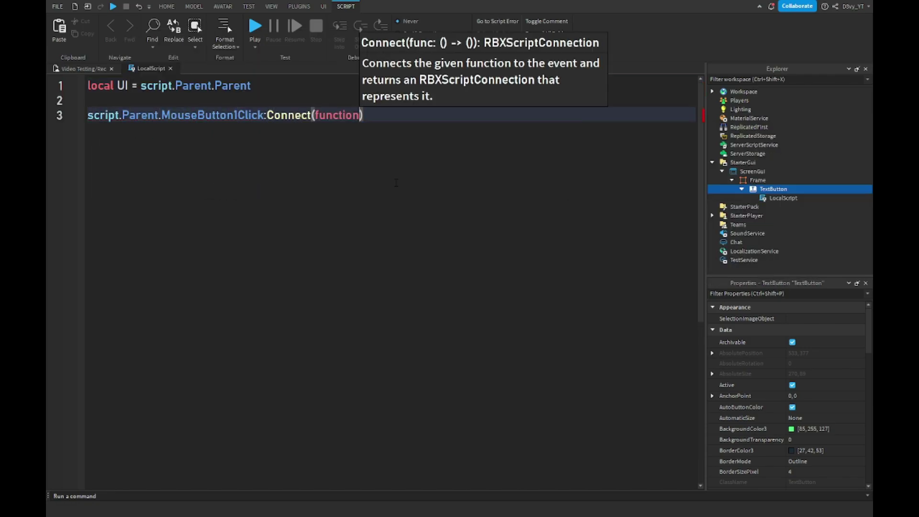
{"action": "type", "text": "(Click"}
{"action": "key", "text": "Return"}
{"action": "type", "text": "UI:Twee"}
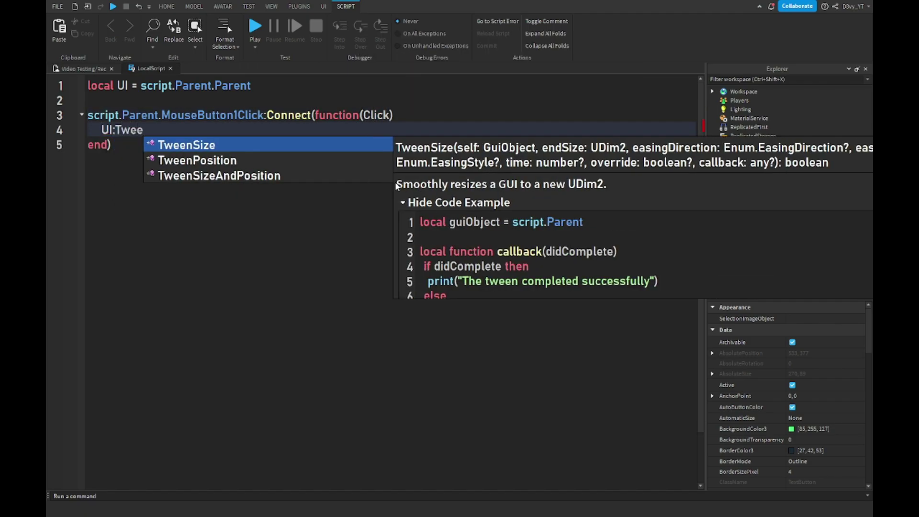
{"action": "type", "text": "nPosition(UDim2.new(0"}
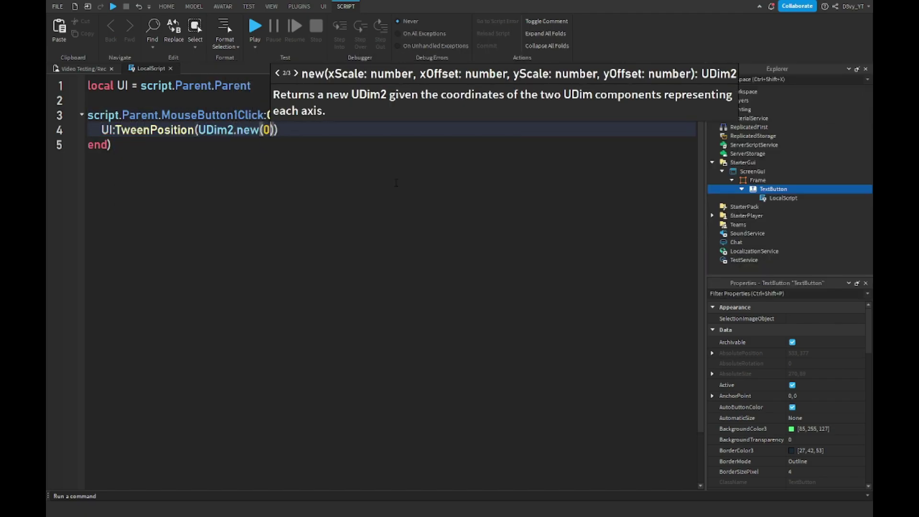
{"action": "type", "text": ", 0, 1, 0), "}
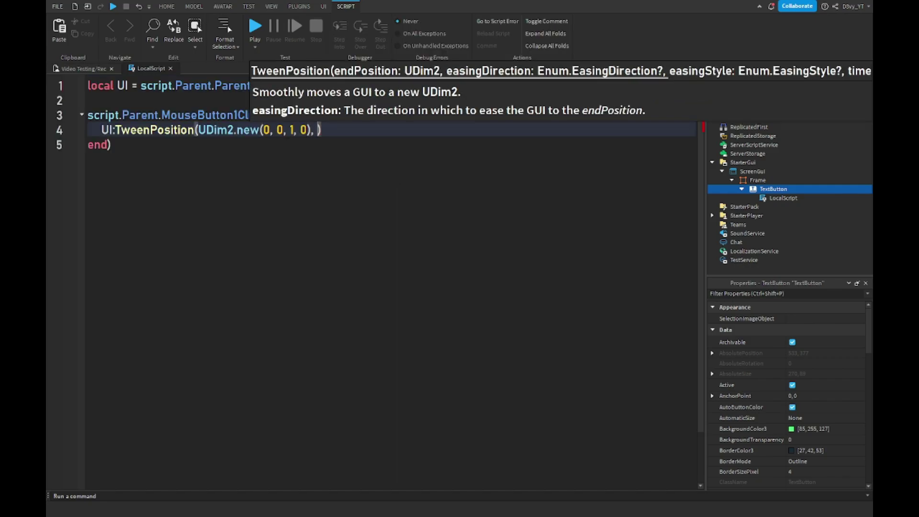
{"action": "type", "text": "\"InOut\", \"Sine\"m 0"}
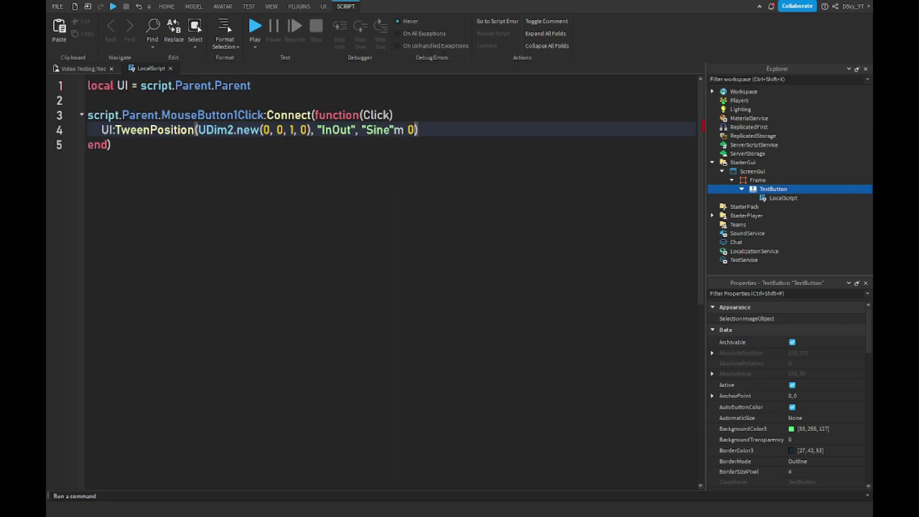
{"action": "type", "text": ",5"}
{"action": "key", "text": "Left"}
{"action": "key", "text": "Left"}
{"action": "key", "text": "Left"}
{"action": "key", "text": "BackSpace"}
{"action": "key", "text": "End"}
{"action": "key", "text": "Return"}
{"action": "type", "text": "for"}
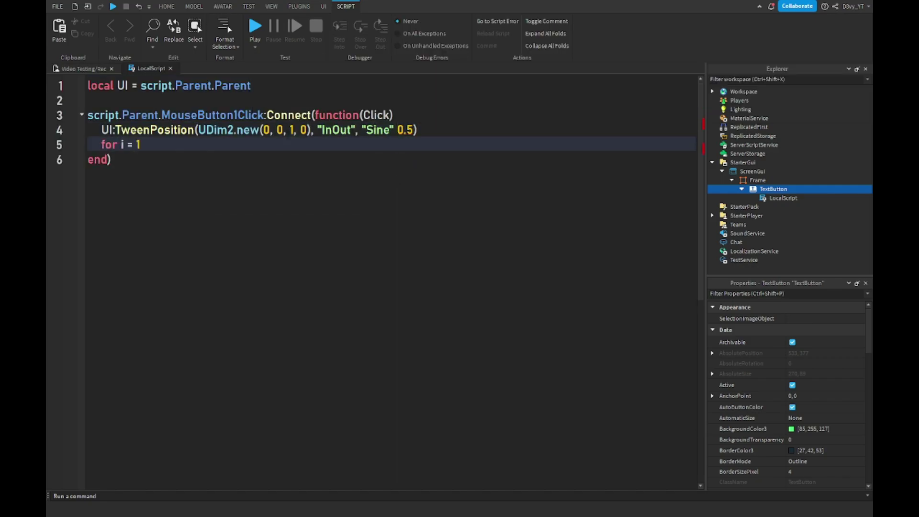
{"action": "type", "text": "5 do"}
{"action": "key", "text": "Return"}
{"action": "type", "text": "wait(0"}
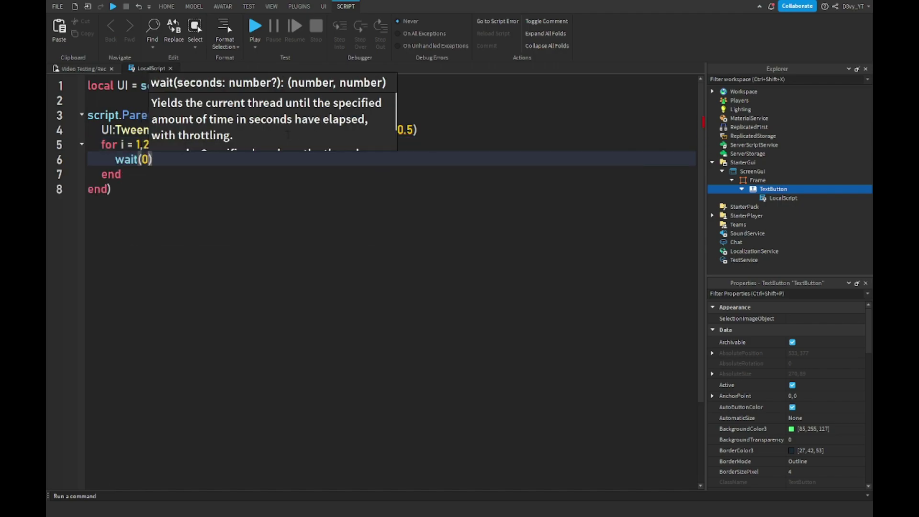
{"action": "type", "text": ".01)"}
{"action": "key", "text": "Return"}
{"action": "type", "text": "game.Lighting.Blur.Size"}
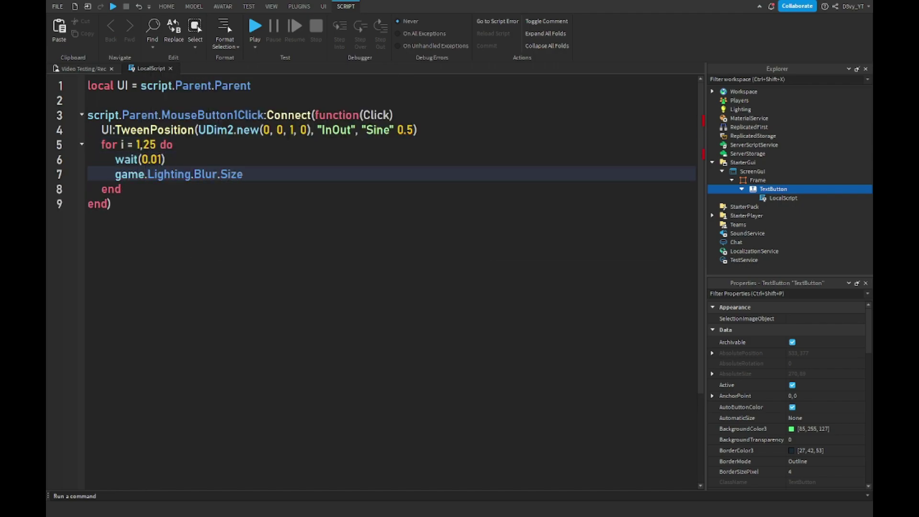
{"action": "type", "text": " = game.Lighting.Blur.Size - 3"}
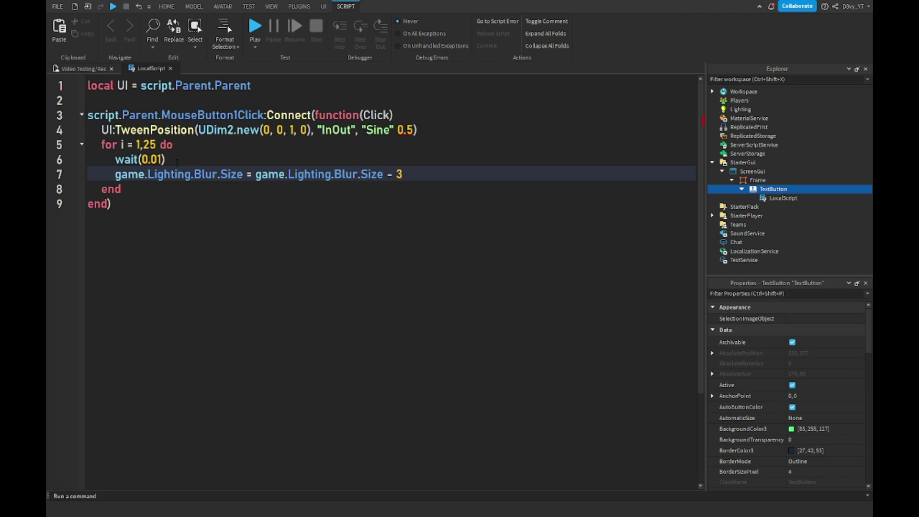
Step: Add a Blur effect under Lighting, then run and stop a quick play test
{"action": "left_click", "coordinate": [171, 68]}
{"action": "left_click", "coordinate": [746, 109]}
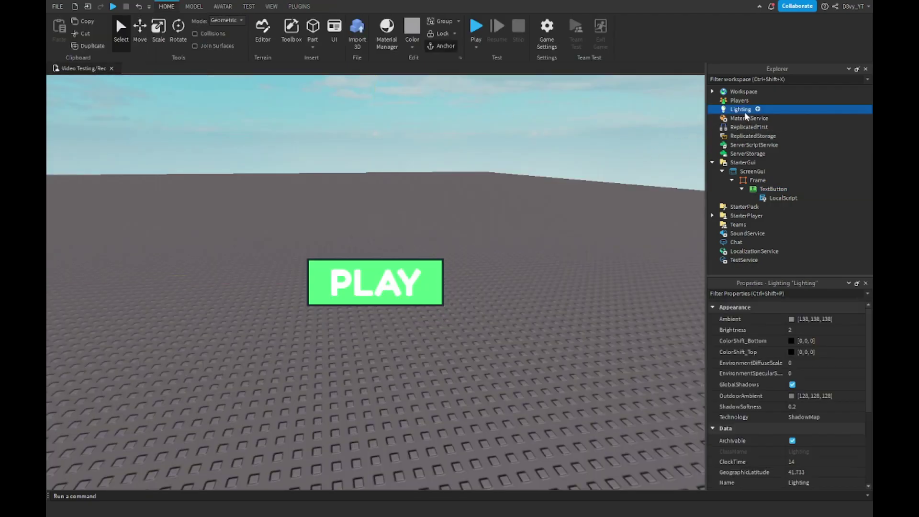
{"action": "left_click", "coordinate": [735, 208]}
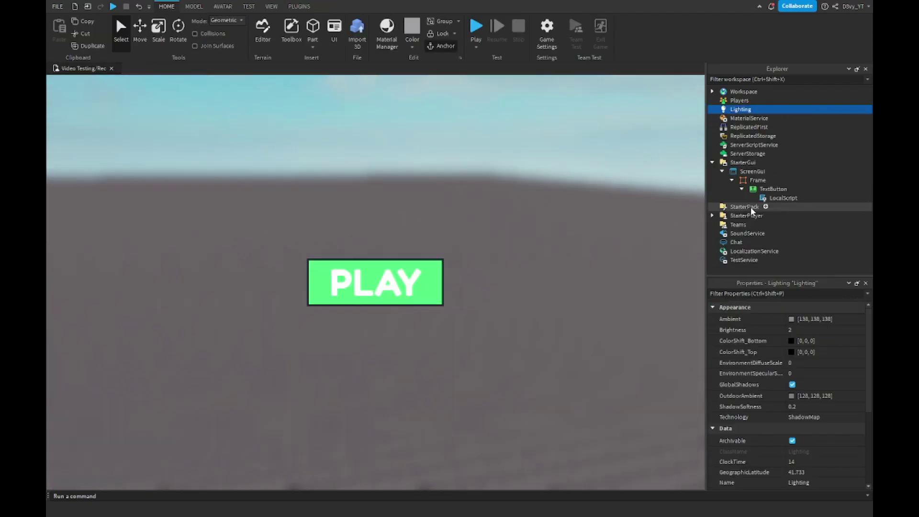
{"action": "left_click", "coordinate": [476, 29]}
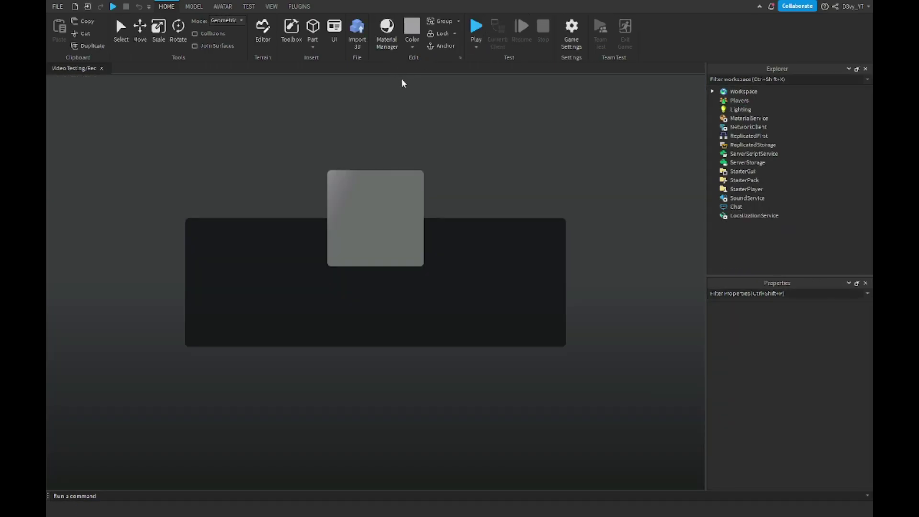
{"action": "key", "text": "shift+F5"}
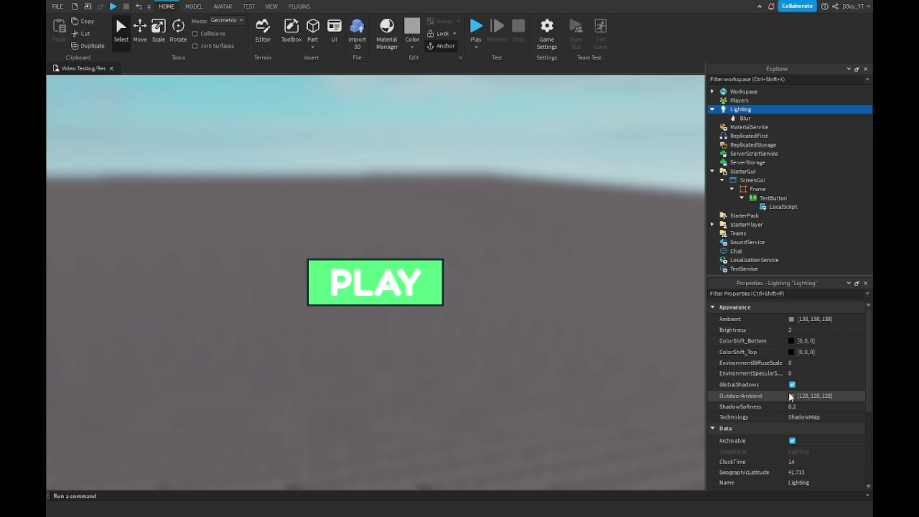
Step: Turn off ResetOnSpawn on the ScreenGui
{"action": "left_click", "coordinate": [746, 181]}
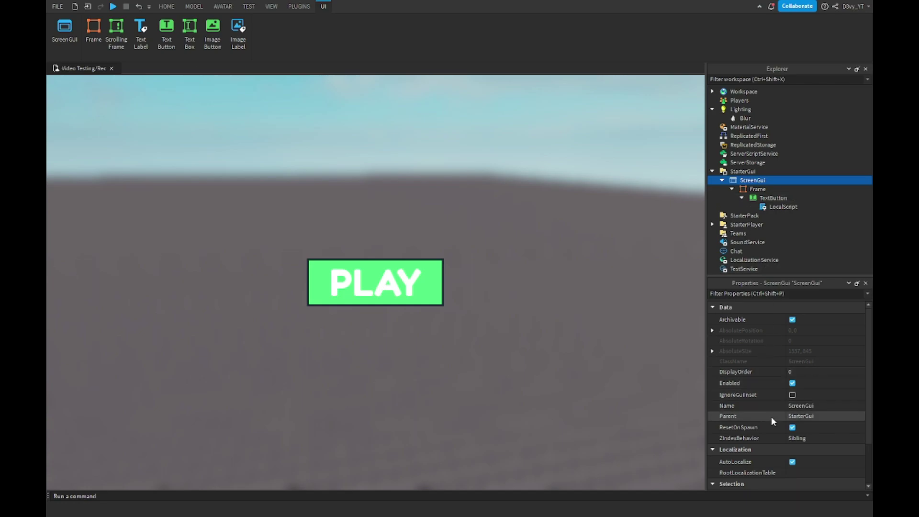
{"action": "left_click", "coordinate": [791, 427]}
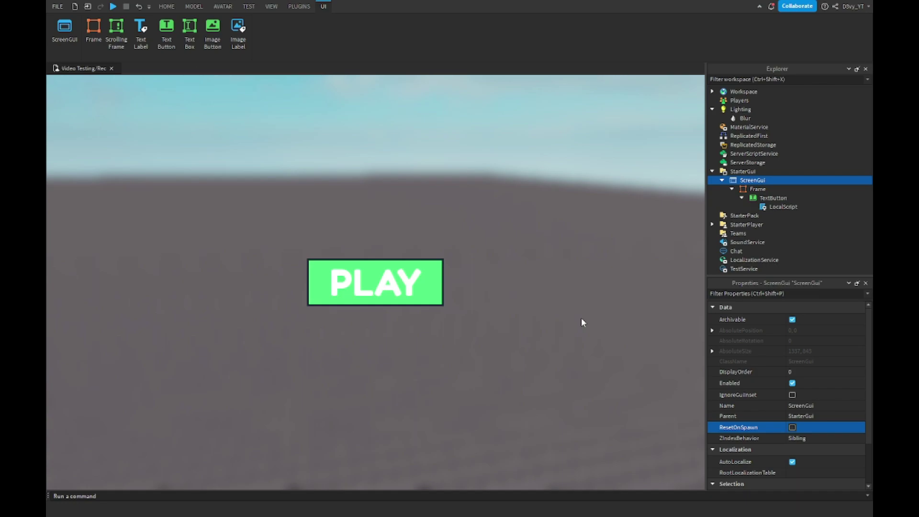
Step: Play test, stop it, and check Output for the syntax error on the tween line
{"action": "key", "text": "F5"}
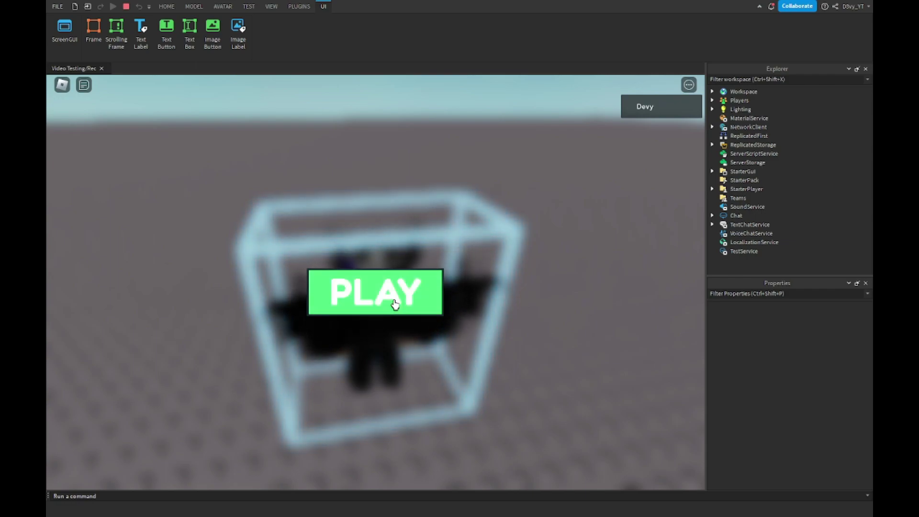
{"action": "left_click", "coordinate": [248, 6]}
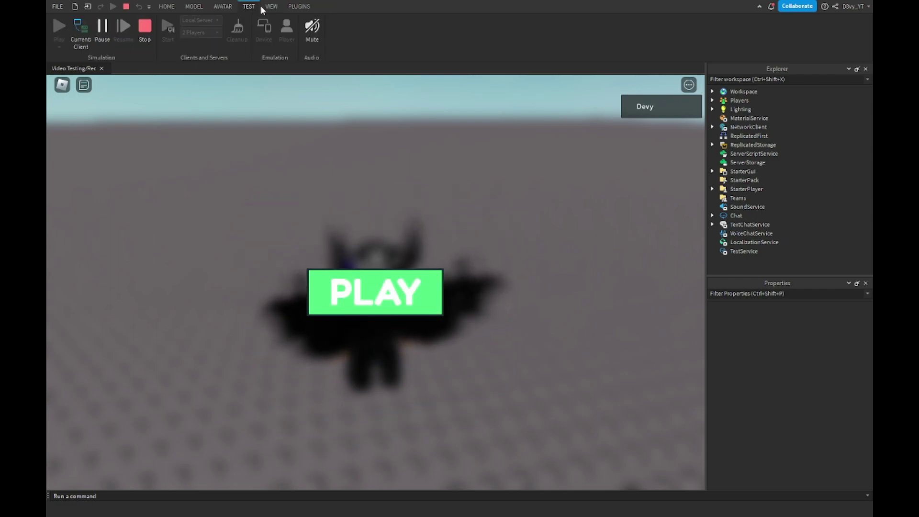
{"action": "left_click", "coordinate": [183, 20]}
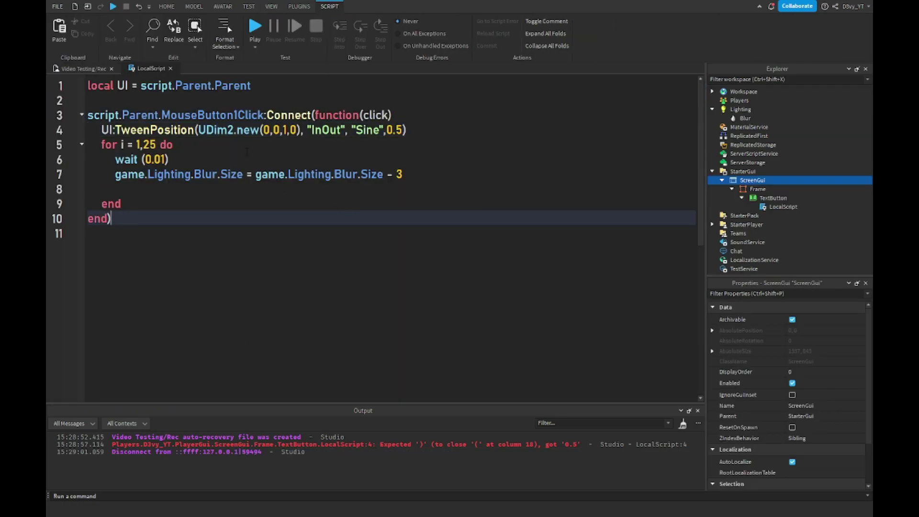
{"action": "left_click", "coordinate": [171, 68]}
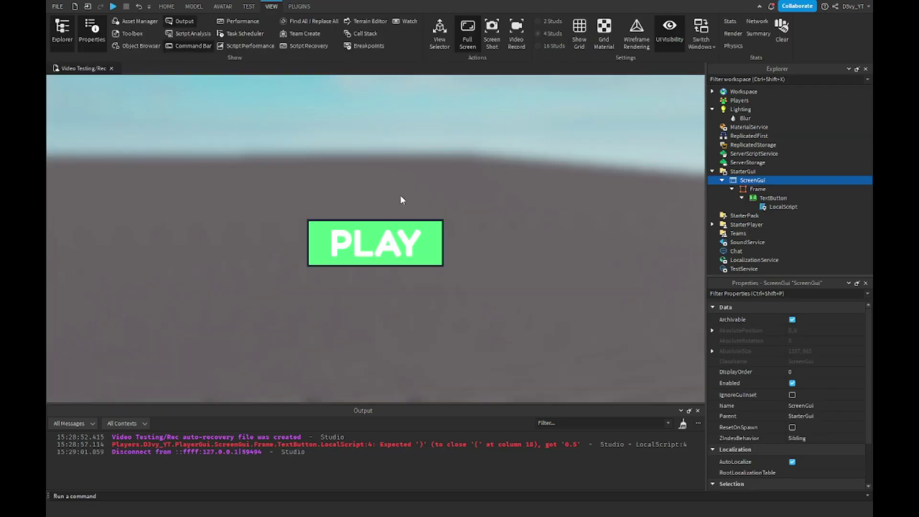
Step: Play test, click PLAY to clear the menu and blur, and walk around
{"action": "key", "text": "F5"}
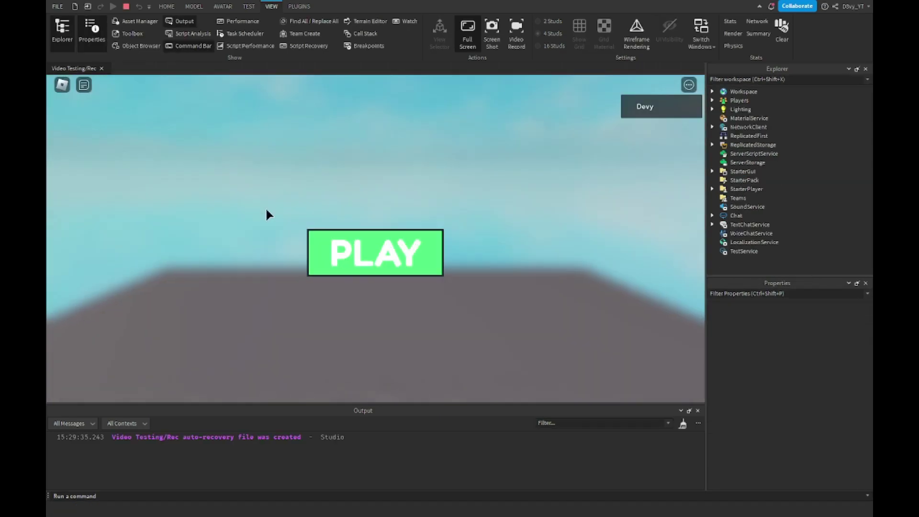
{"action": "left_click", "coordinate": [416, 263]}
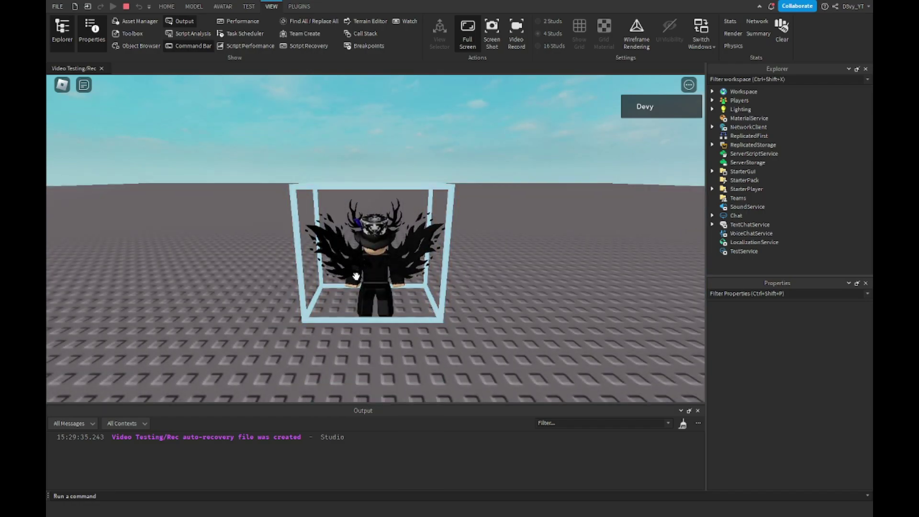
{"action": "key", "text": "a"}
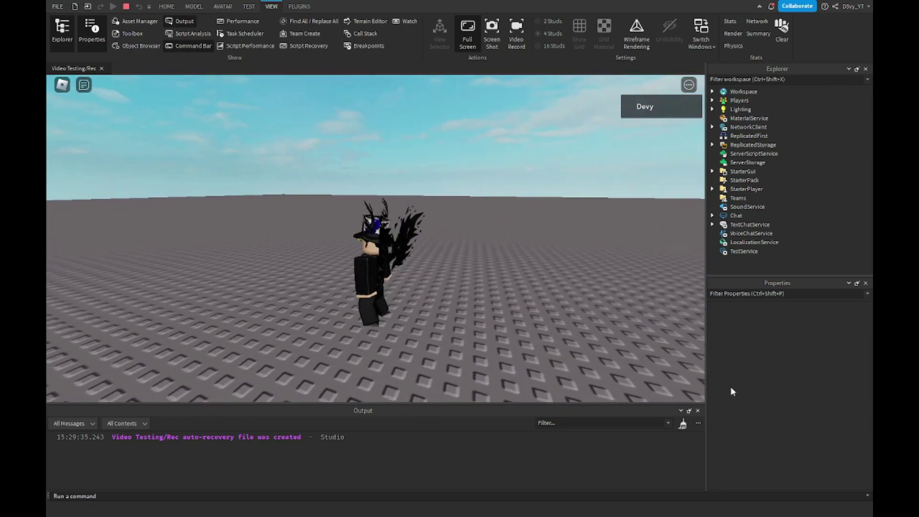
{"action": "left_click", "coordinate": [696, 410]}
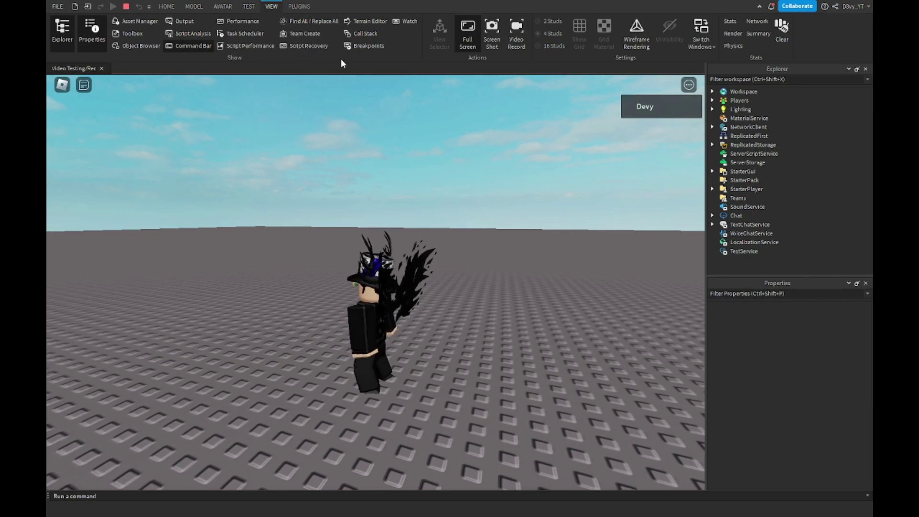
Step: Reset the character from the in-game Roblox menu
{"action": "left_click", "coordinate": [62, 85]}
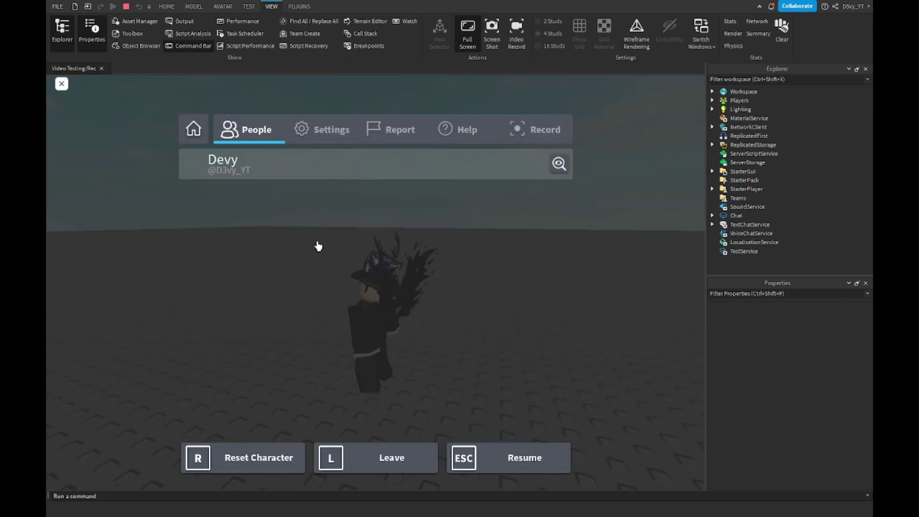
{"action": "left_click", "coordinate": [247, 466]}
{"action": "left_click", "coordinate": [351, 262]}
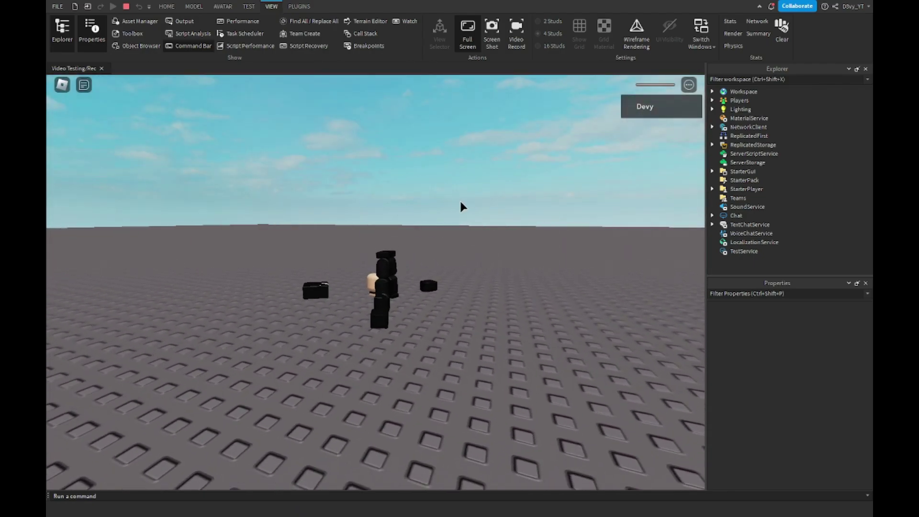